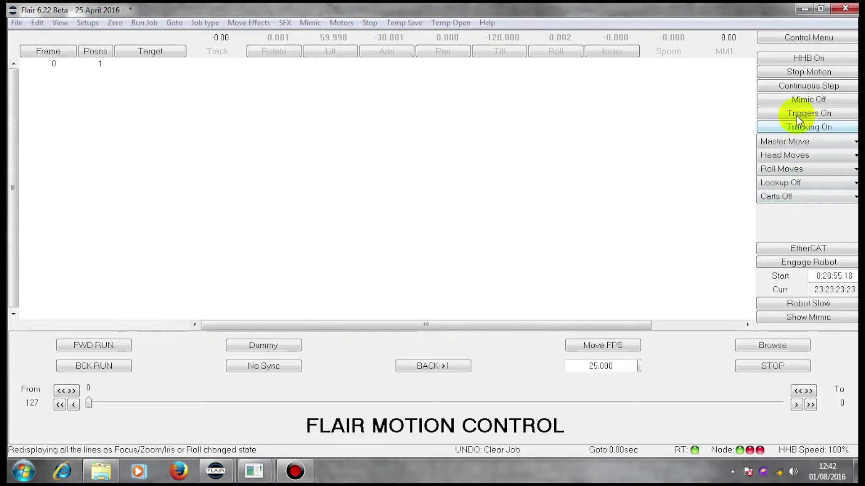
Engage the Bolt robot from the job editing commands so the button reads Disengage Robot.
left_click(809, 38)
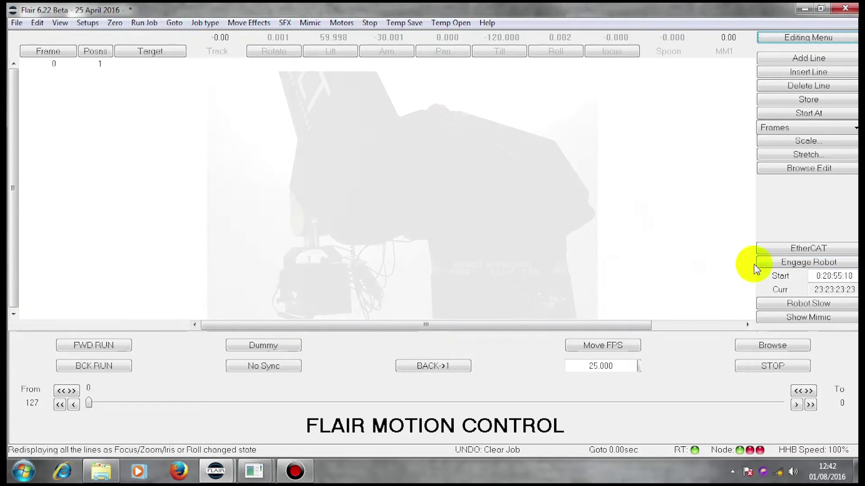
left_click(806, 266)
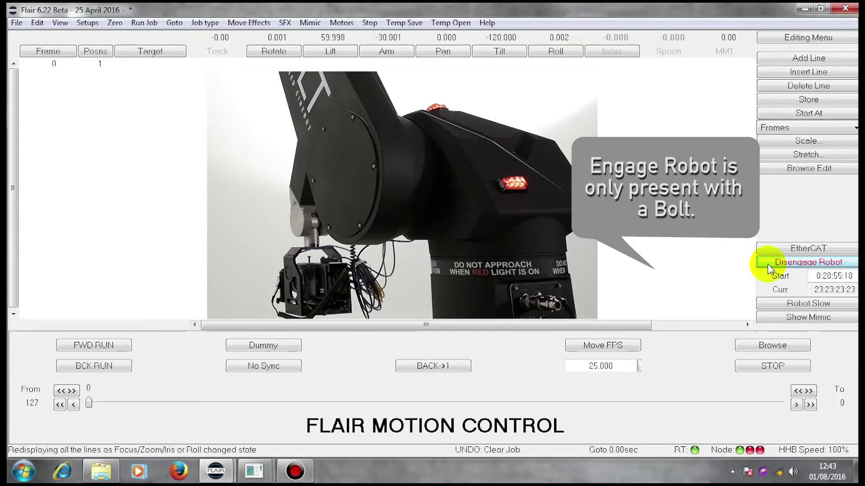
left_click(768, 264)
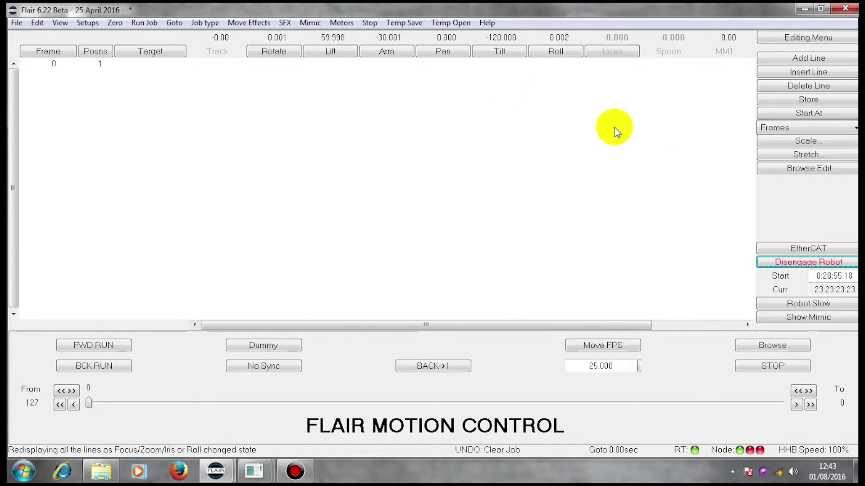
Activate the focus axis alongside the Rotate, Lift, Arm, Pan, Tilt and Roll axes.
left_click(614, 51)
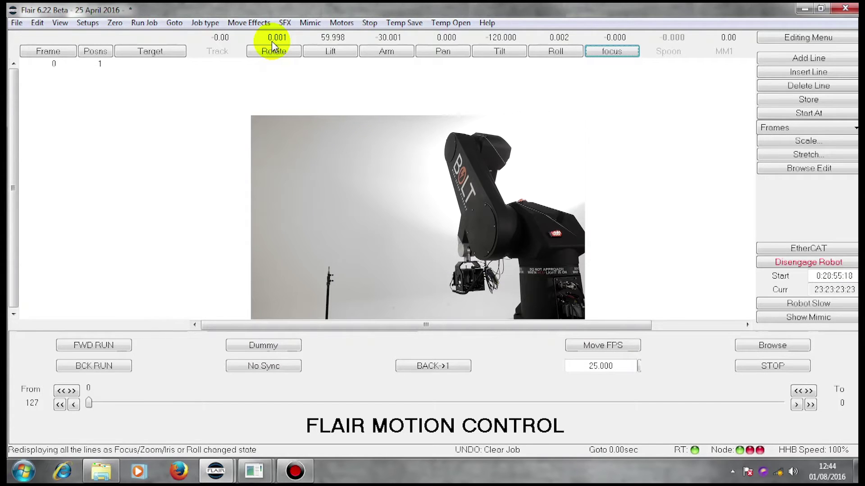
Jog the Rotate and Lift axes to pose Rotate 45.145, Lift 53.335, Tilt -128.762.
left_click(272, 42)
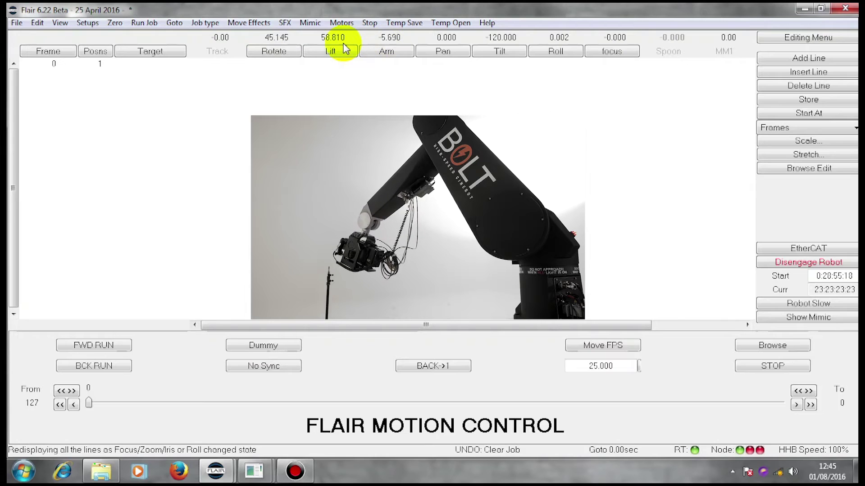
left_click(332, 42)
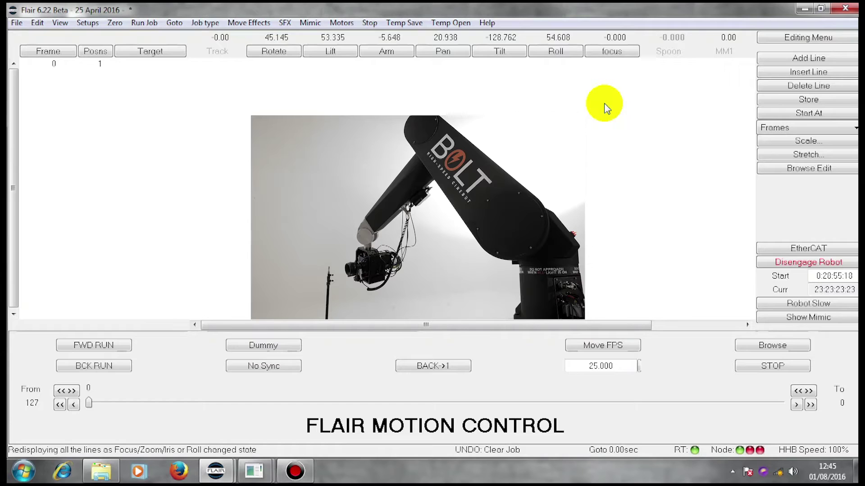
Store the start pose into waypoint 1 and re-store its Tilt value as -119.615.
left_click(96, 64)
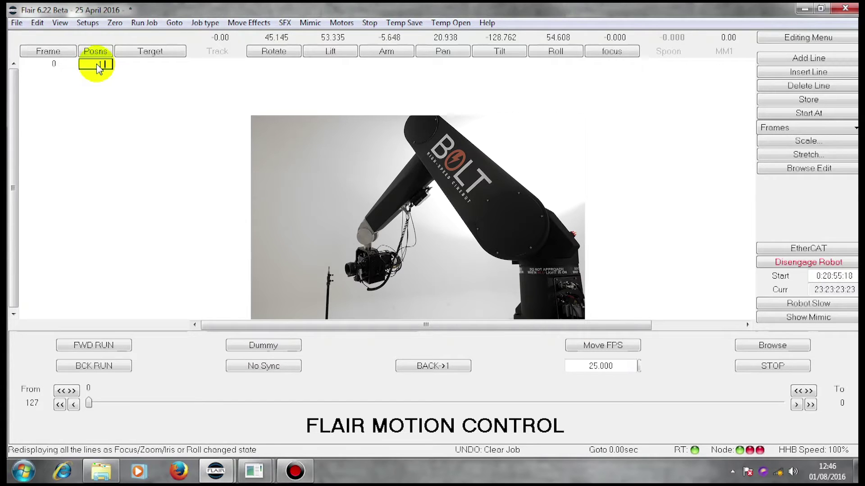
left_click(98, 66)
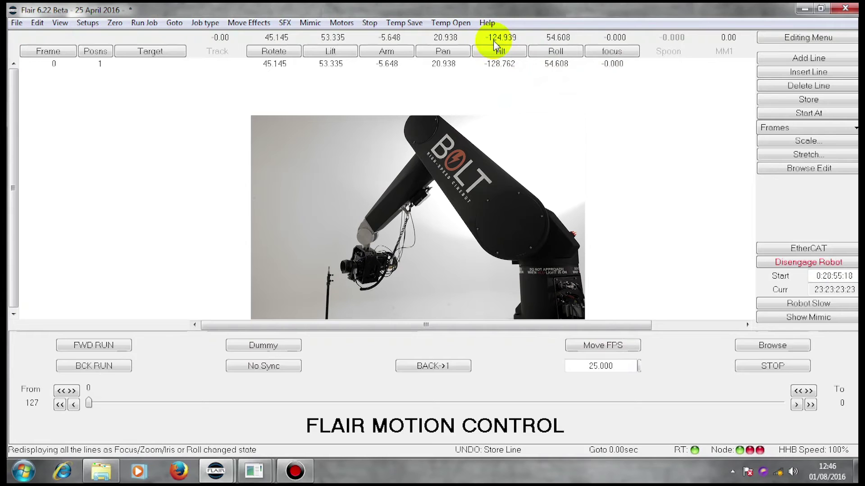
left_click(494, 66)
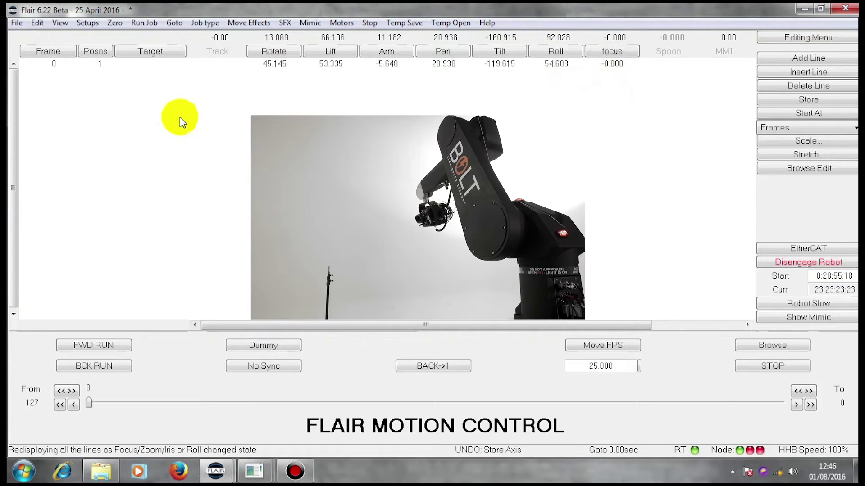
Add a second waypoint at frame 100 and store the current pose into it.
left_click(99, 65)
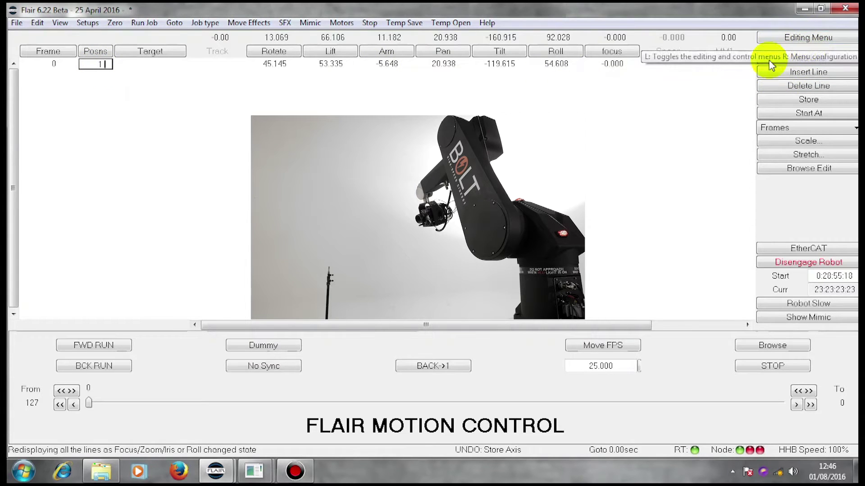
left_click(806, 59)
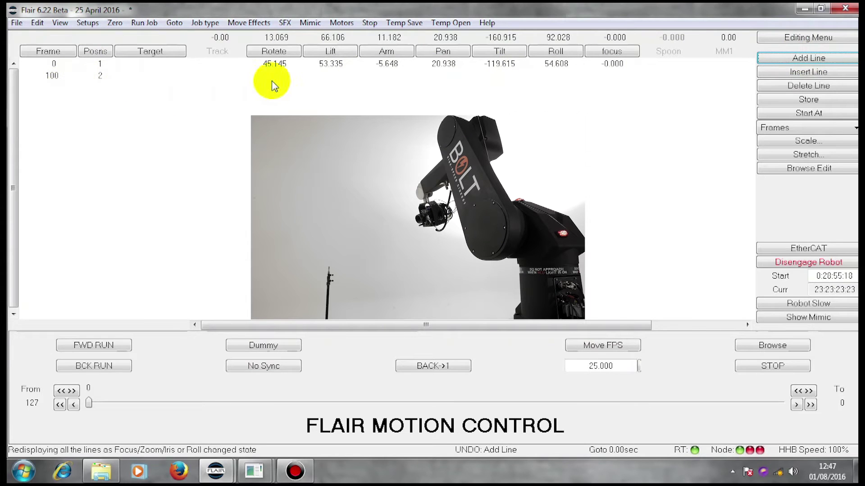
left_click(100, 76)
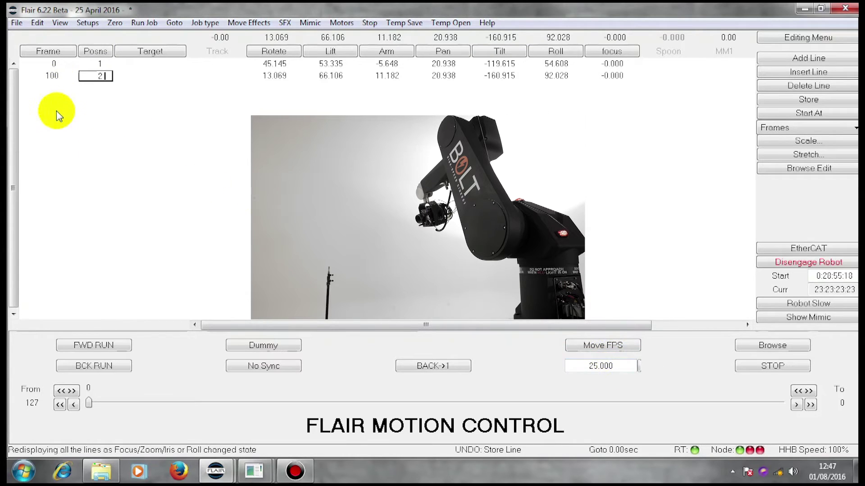
Change the second waypoint's frame number from 100 to 237.
left_click(54, 81)
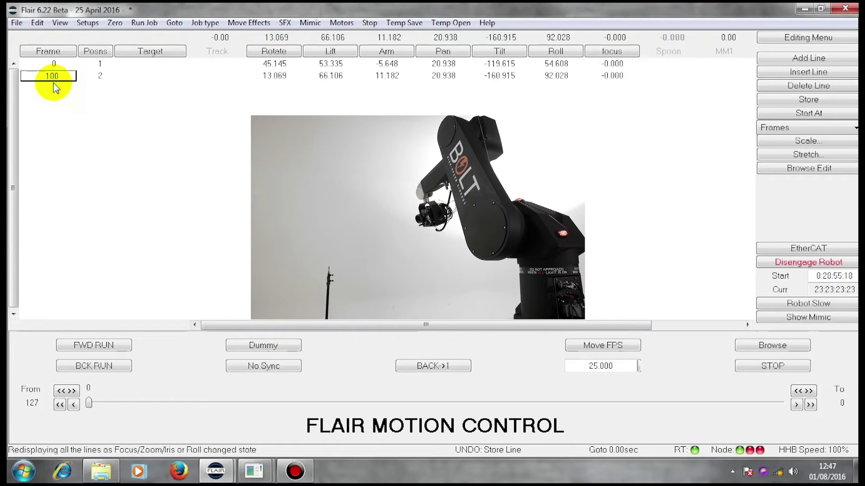
type("237")
key("Return")
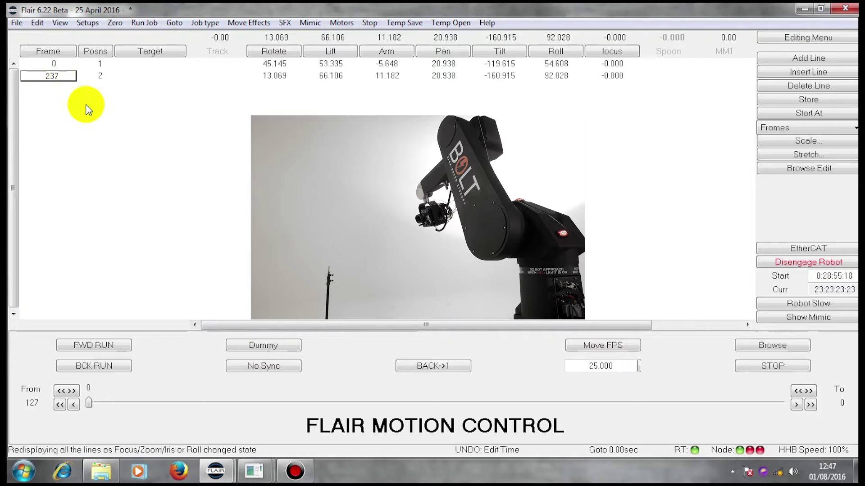
left_click(55, 82)
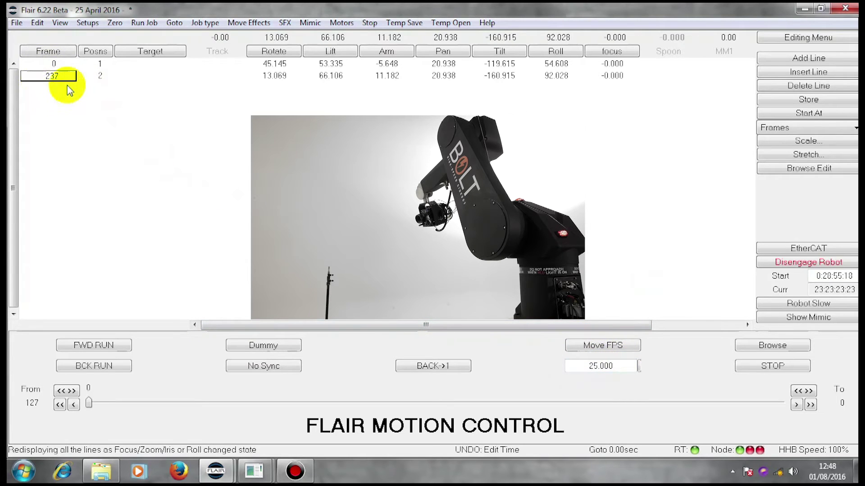
Toggle the robot speed and try a forward run, dismissing the roll-mode error.
left_click(43, 76)
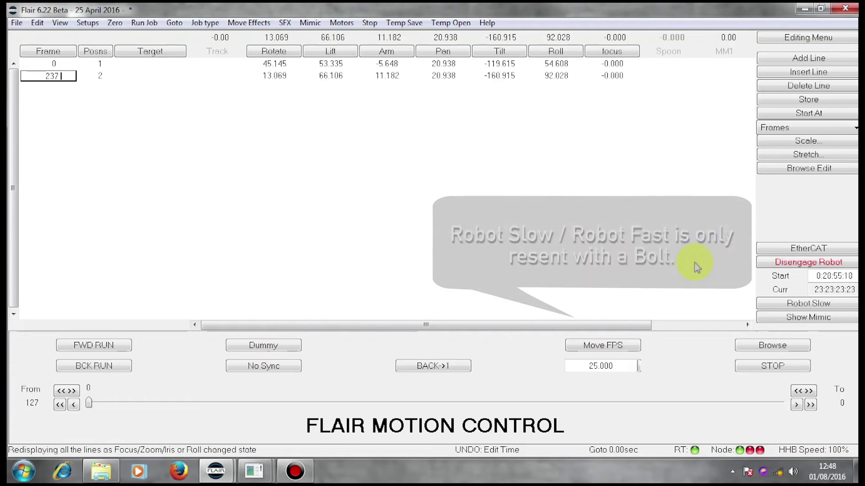
left_click(806, 302)
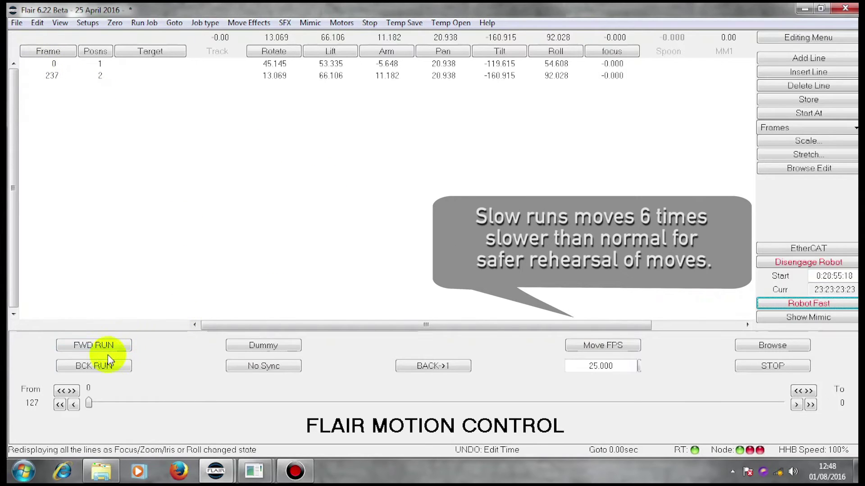
left_click(95, 351)
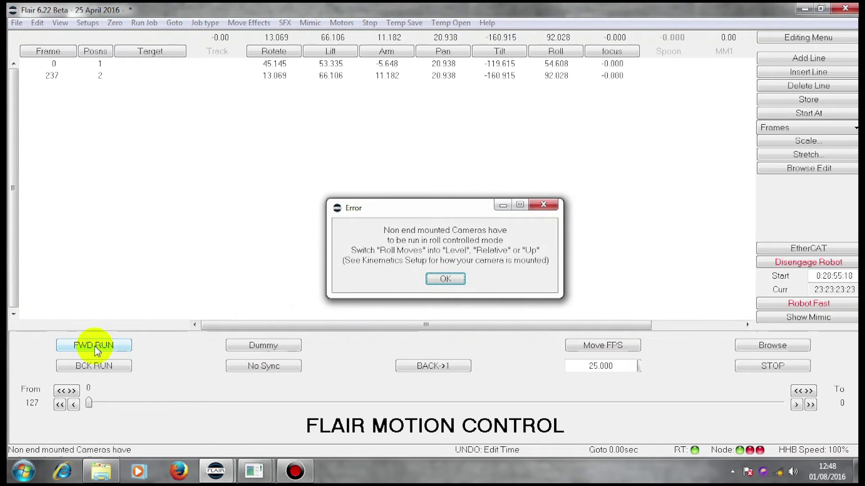
left_click(446, 280)
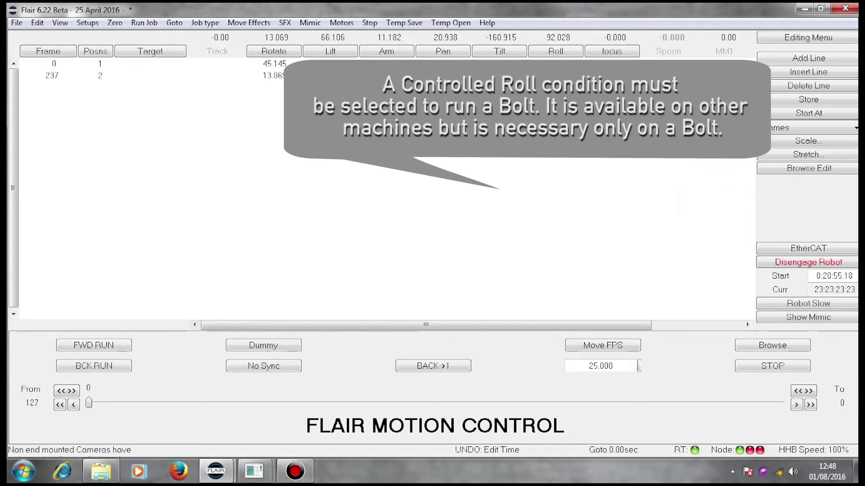
Set Roll Moves to Roll Up, switch to Robot Fast, and calculate the forward run.
left_click(808, 39)
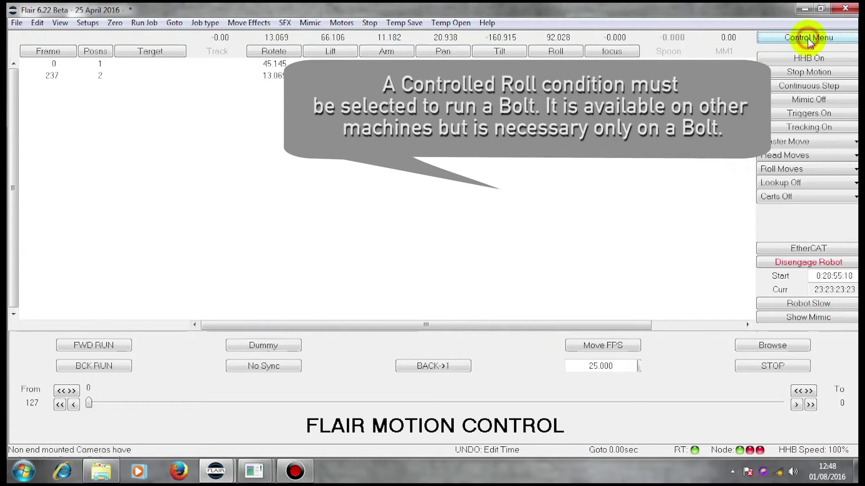
left_click(824, 169)
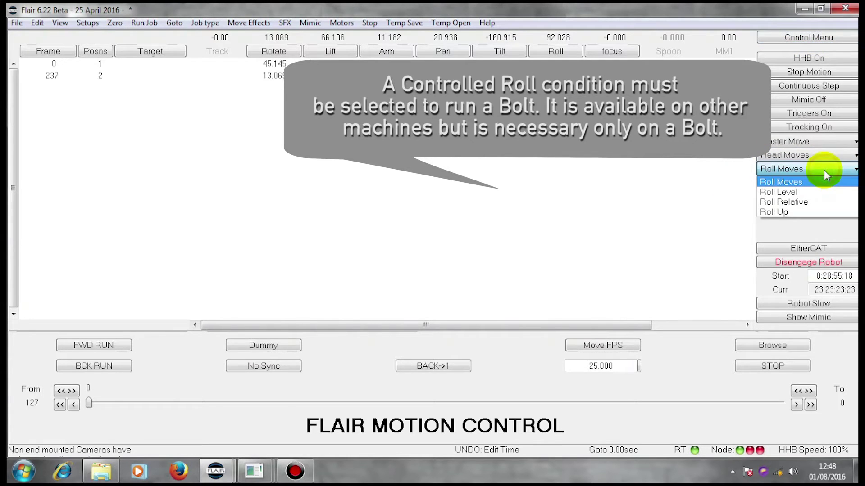
left_click(822, 210)
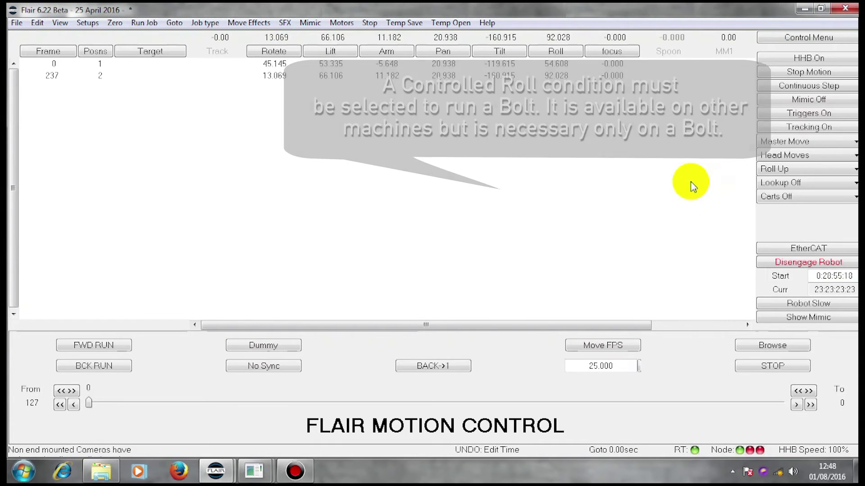
left_click(805, 304)
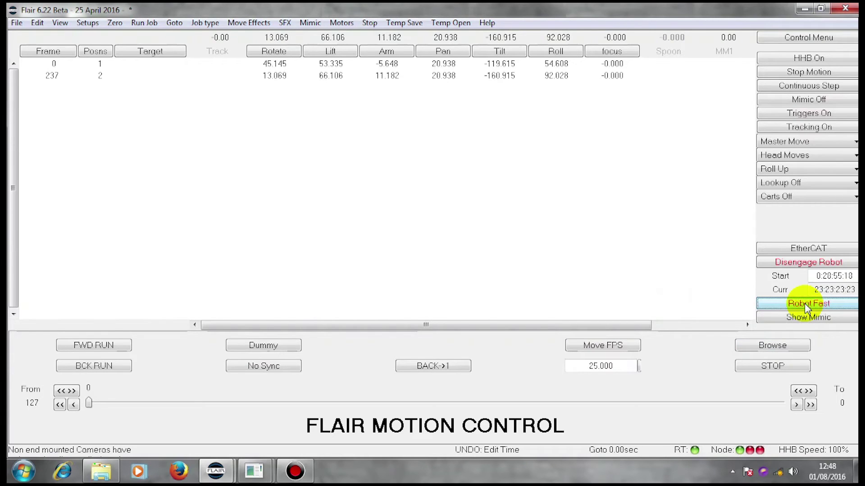
left_click(96, 346)
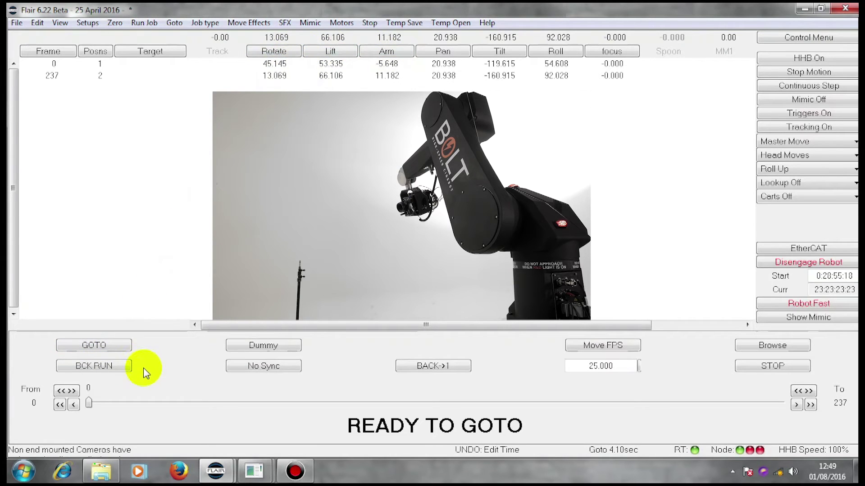
Send the Bolt arm to the frame 0 start pose, ready to shoot fast.
left_click(100, 345)
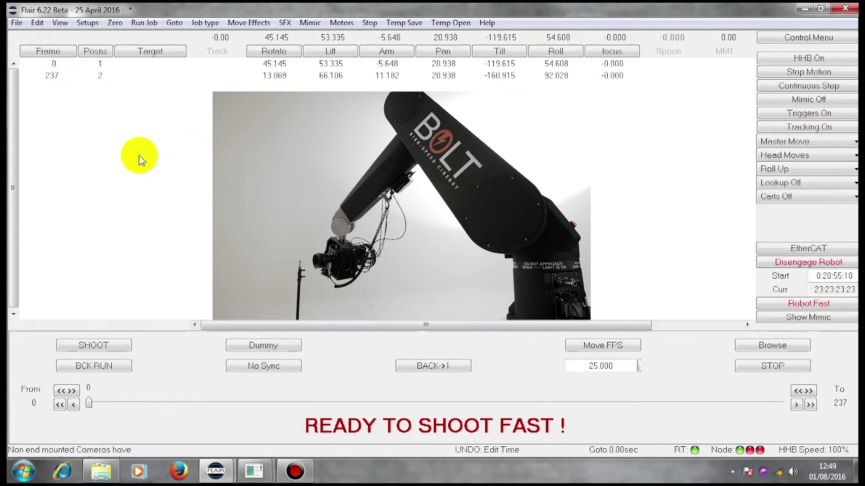
Shoot the move forward at fast speed to the second waypoint at frame 237.
left_click(100, 345)
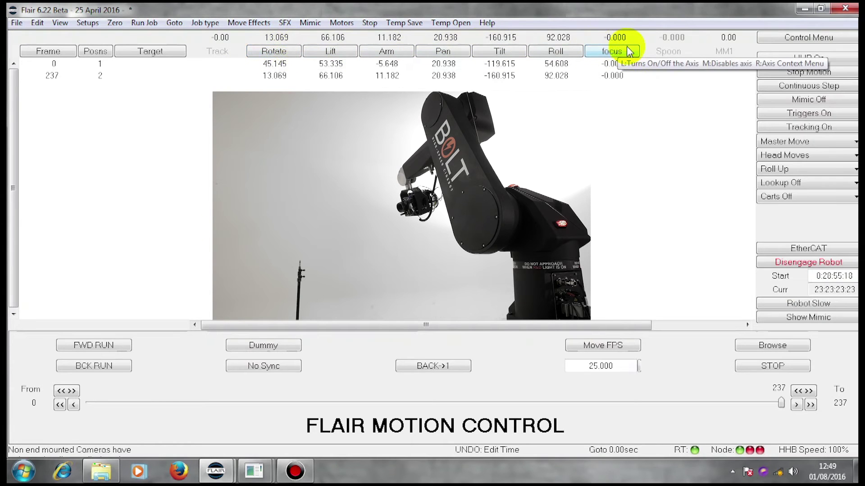
Run the move backward at fast speed from frame 237 to frame 0.
left_click(810, 305)
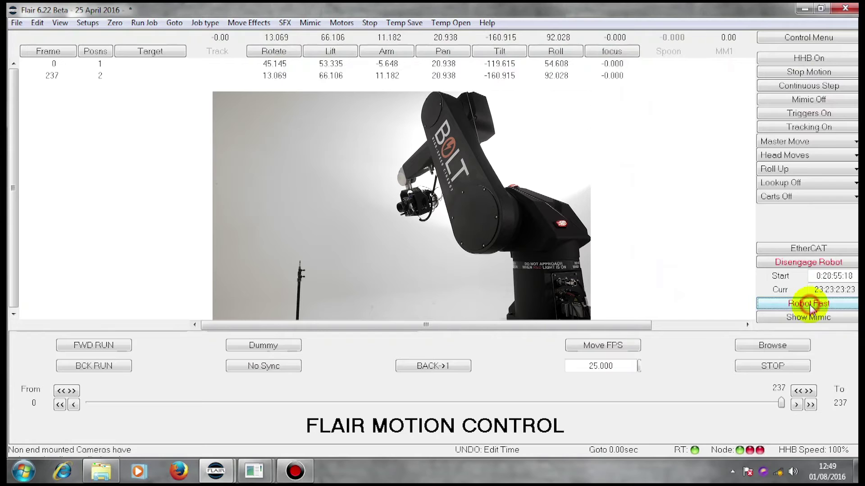
left_click(103, 367)
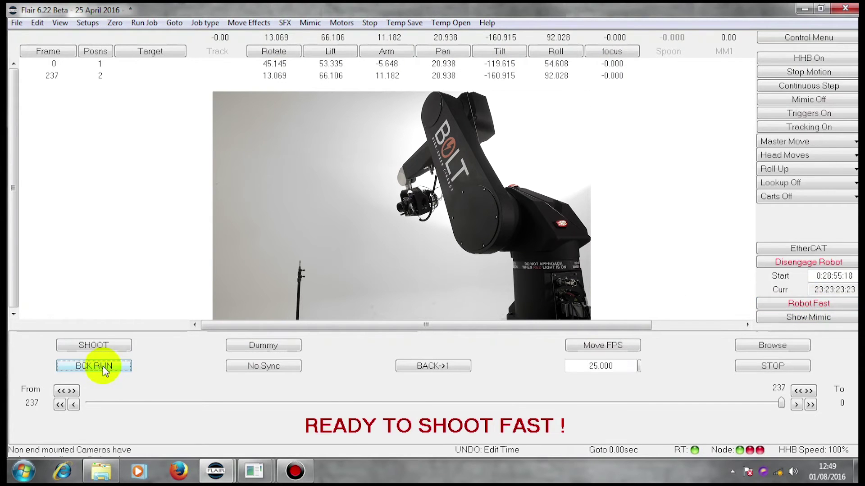
left_click(98, 344)
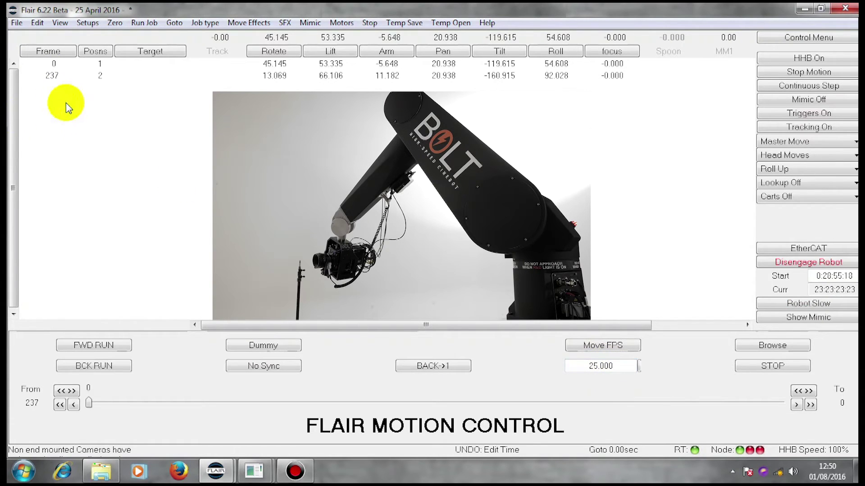
Move the second waypoint to frame 120 and run the move forward fast to it.
double_click(50, 80)
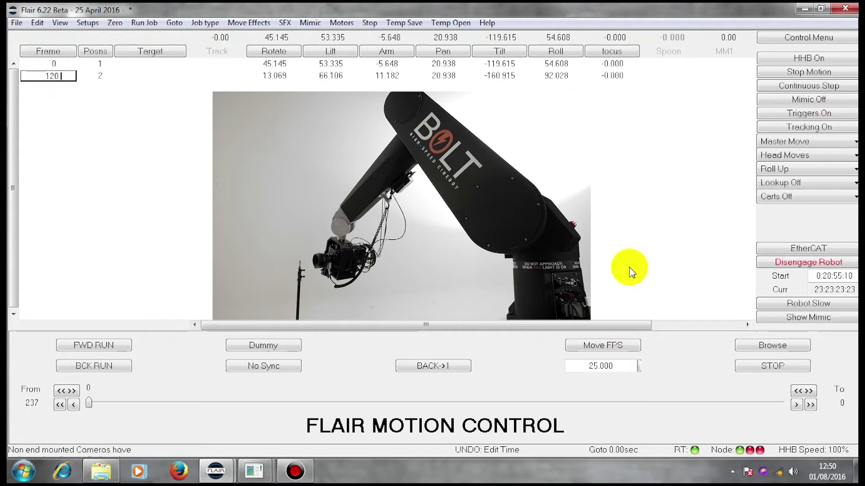
left_click(831, 303)
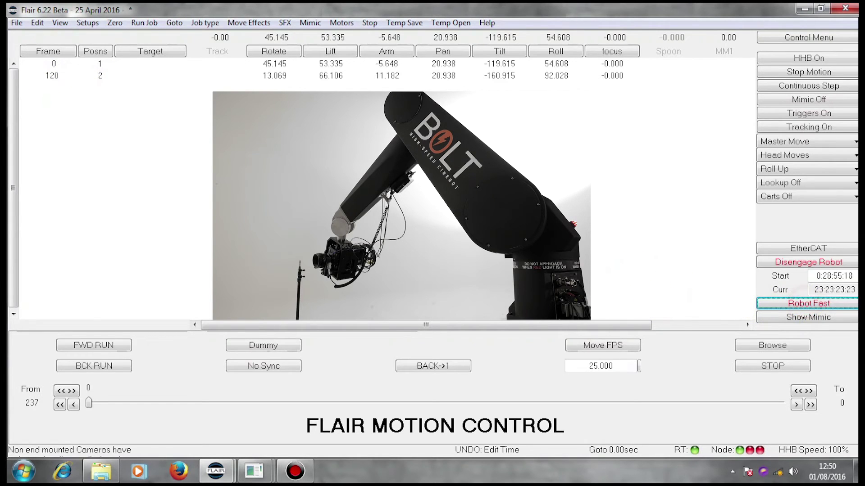
left_click(85, 343)
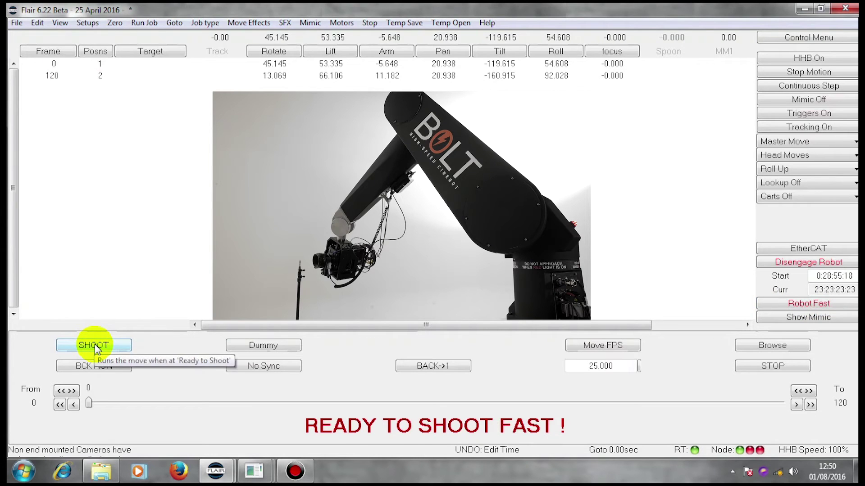
left_click(94, 345)
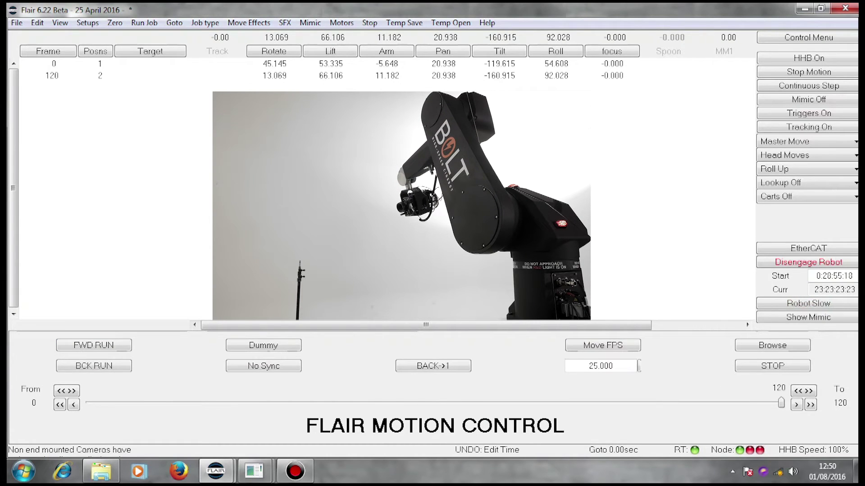
Set the second waypoint to frame 50 and run the move backward fast to the start.
double_click(56, 79)
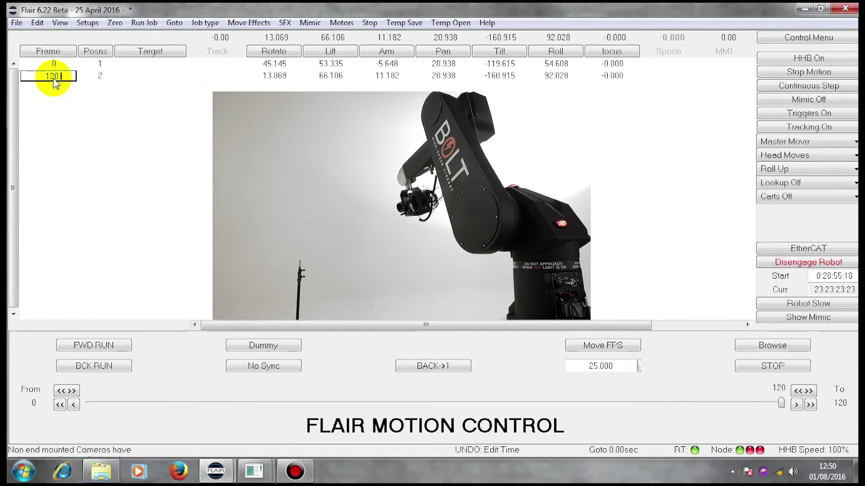
type("50")
left_click(801, 306)
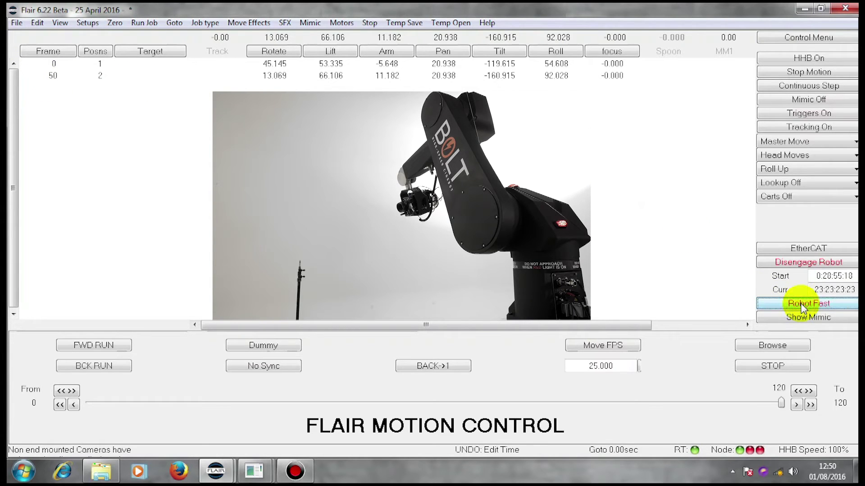
left_click(95, 365)
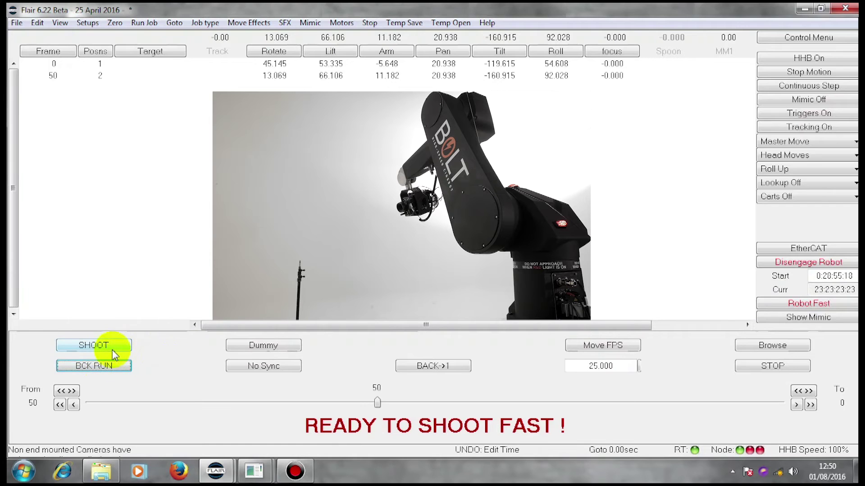
left_click(100, 350)
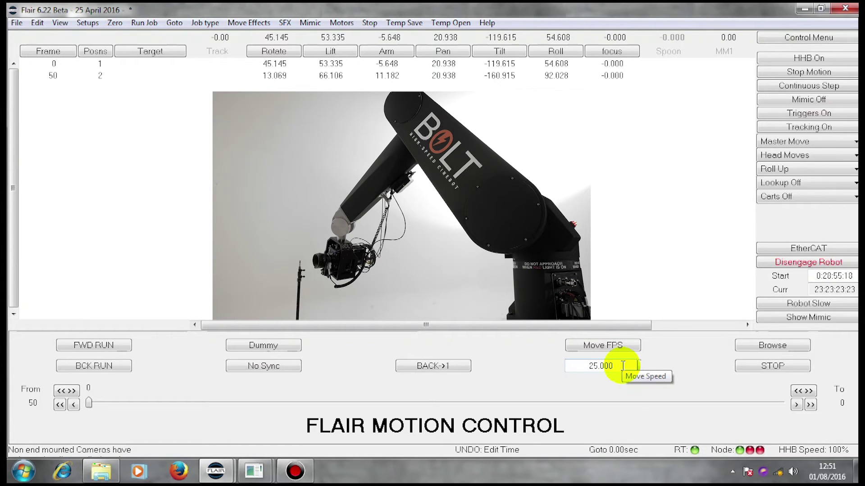
Change the Move FPS value from 25 to 50.
double_click(623, 365)
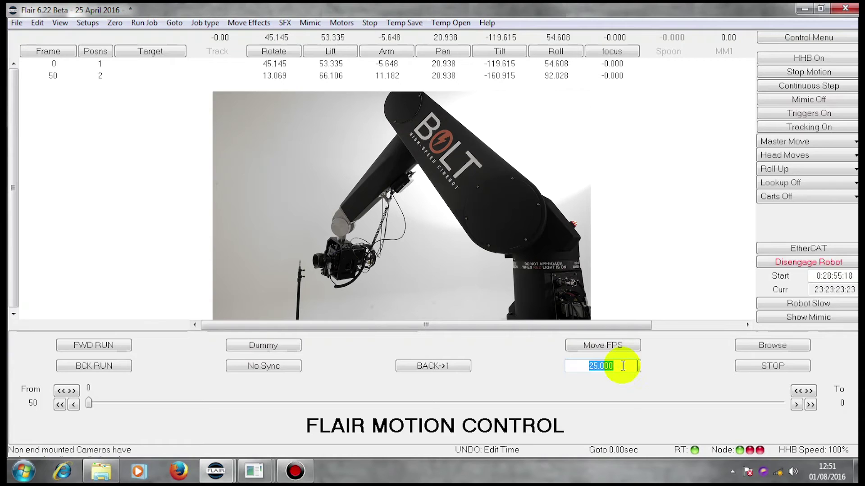
type("5")
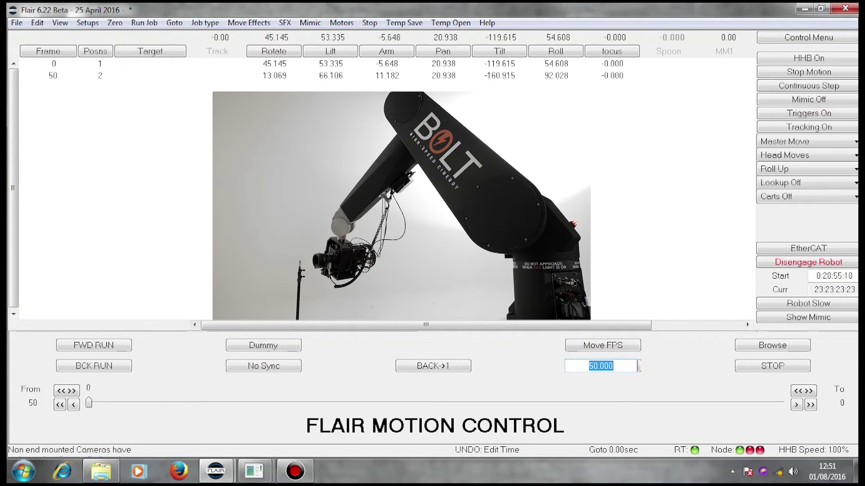
double_click(631, 365)
key("Return")
Run the 50-frame move forward at fast speed and 50 fps.
left_click(763, 303)
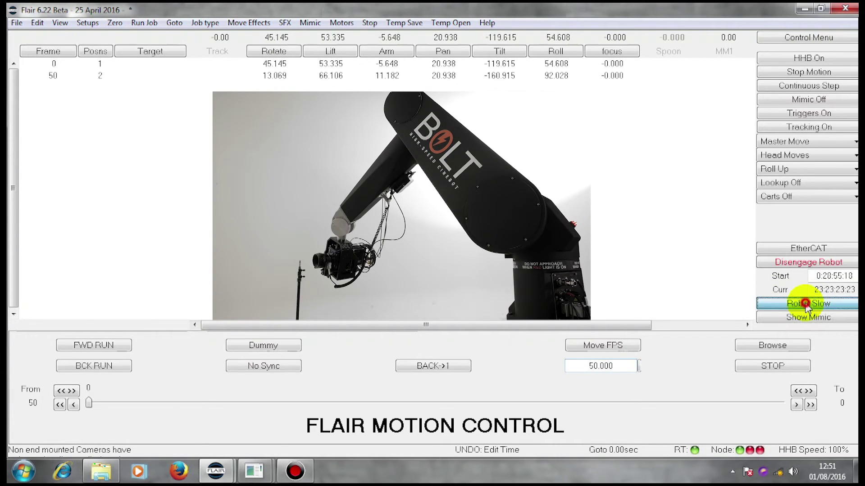
left_click(94, 346)
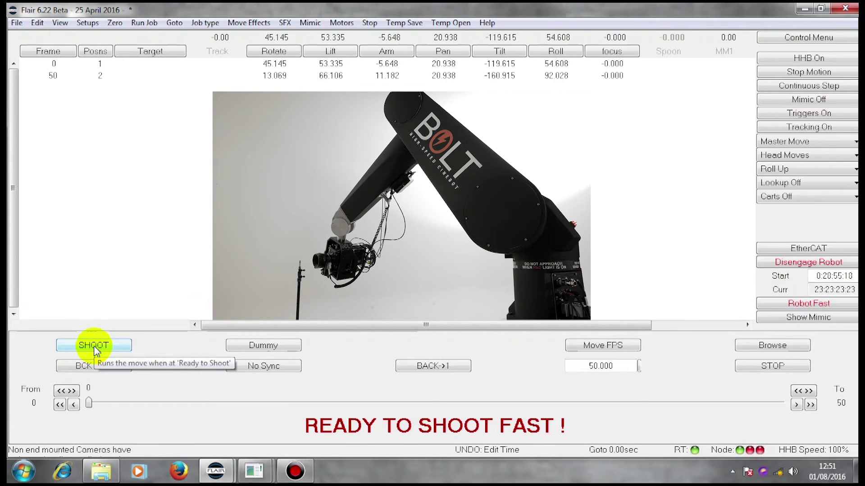
left_click(94, 347)
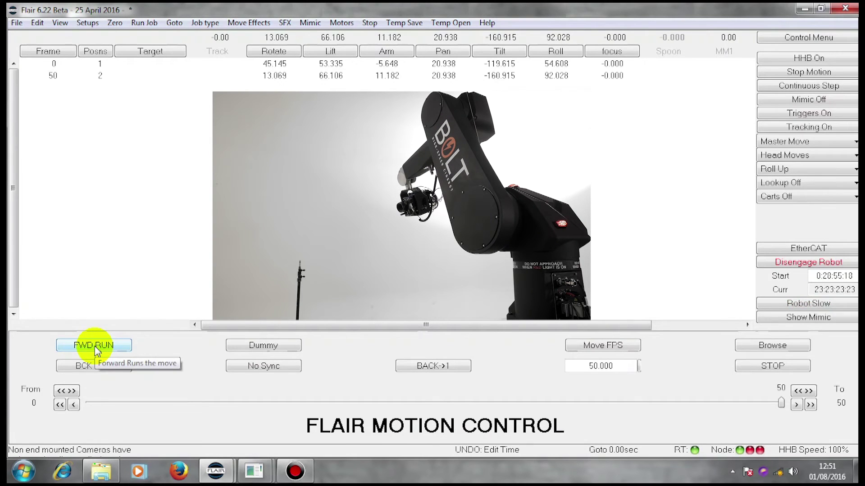
Run the move backward at fast speed to the frame-0 start pose.
left_click(806, 302)
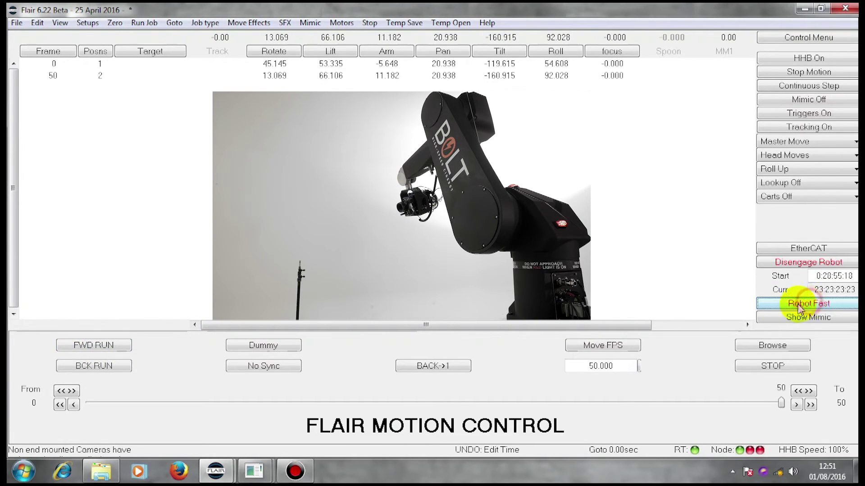
left_click(79, 365)
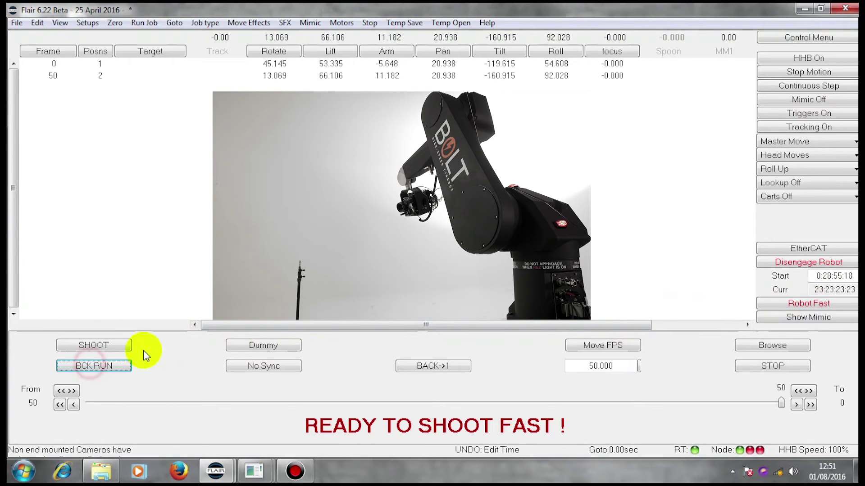
left_click(94, 345)
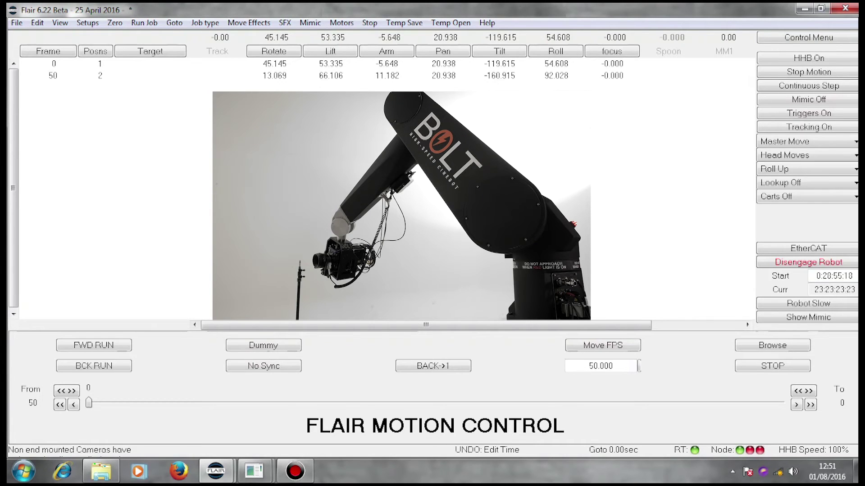
Replace the Move FPS value 50.000 with 200.
left_click(624, 365)
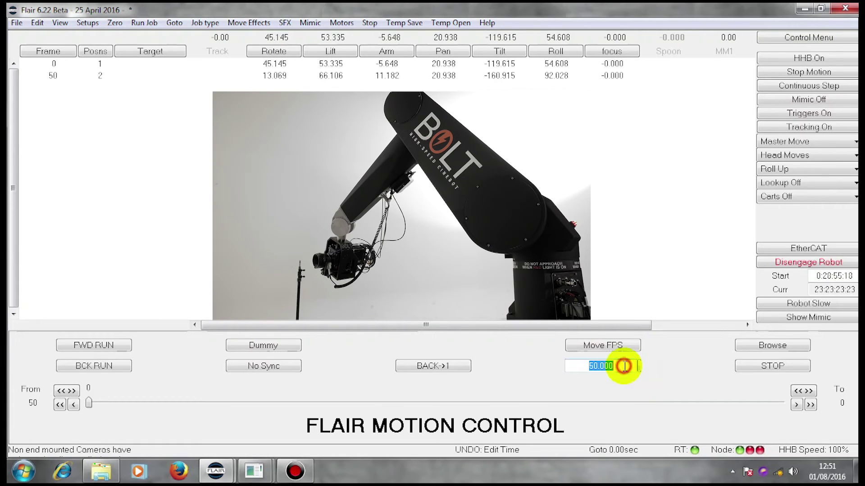
type("200")
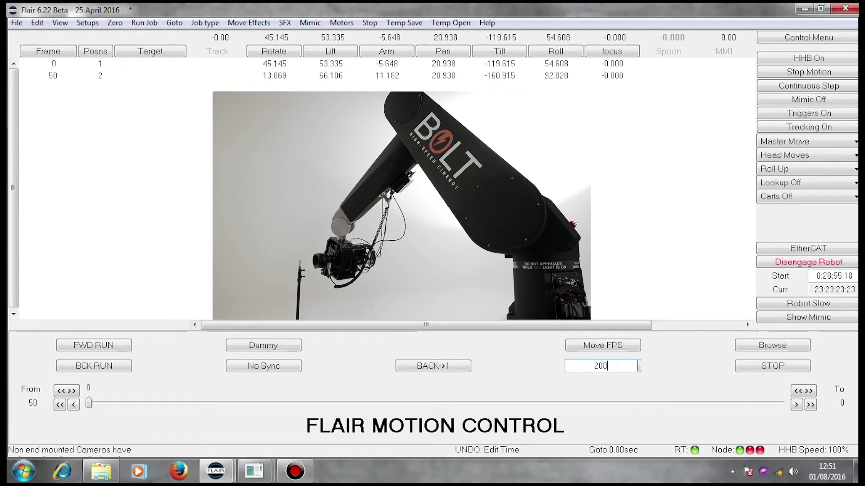
key("Return")
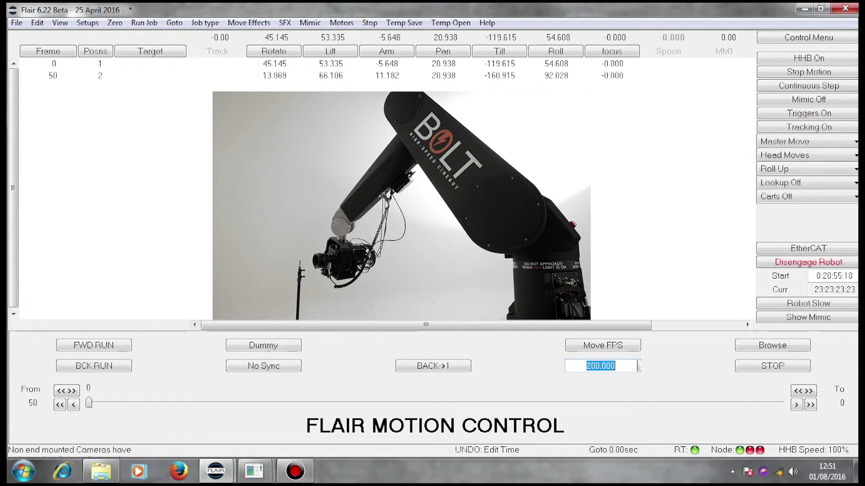
Attempt a fast forward run and drag the Axes Move Error report aside to read it.
left_click(809, 308)
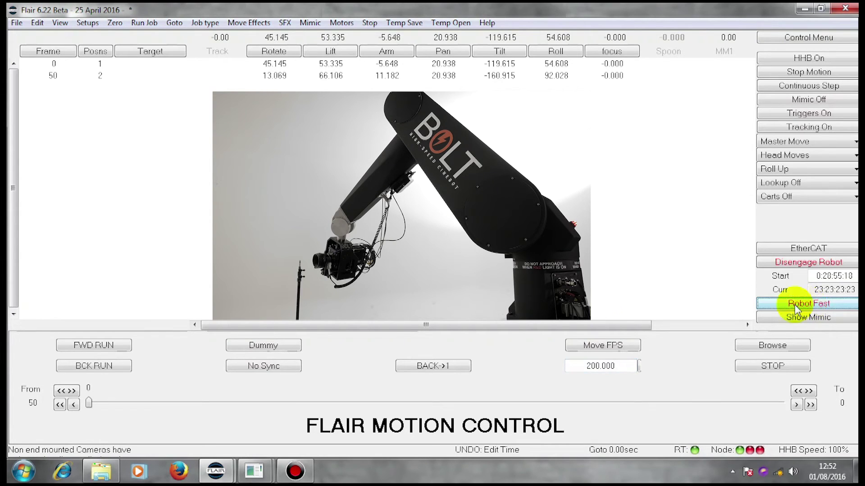
left_click(94, 349)
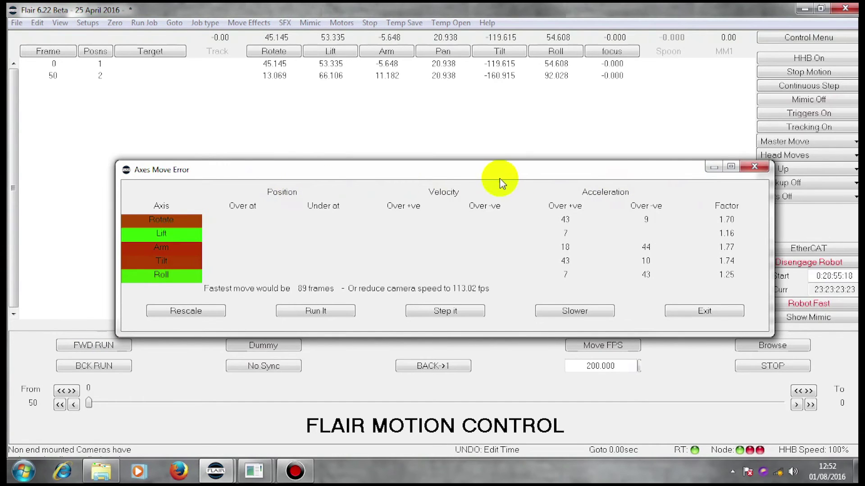
left_click_drag(502, 177, 466, 119)
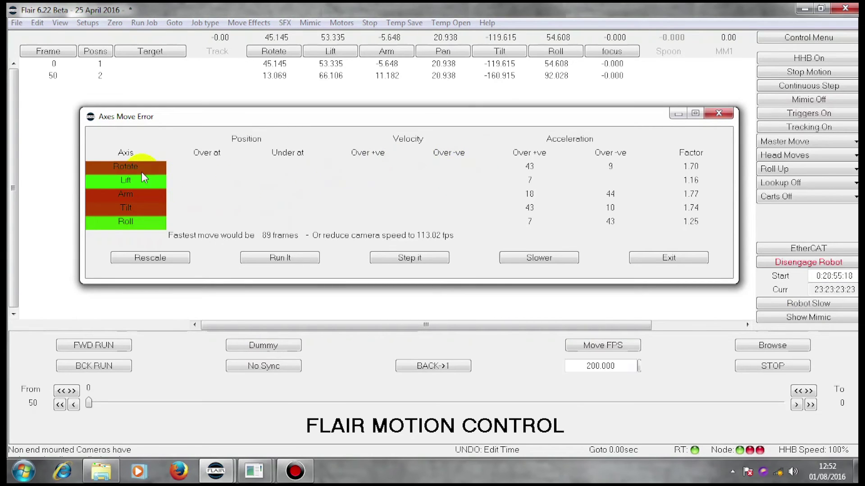
mouse_move(137, 219)
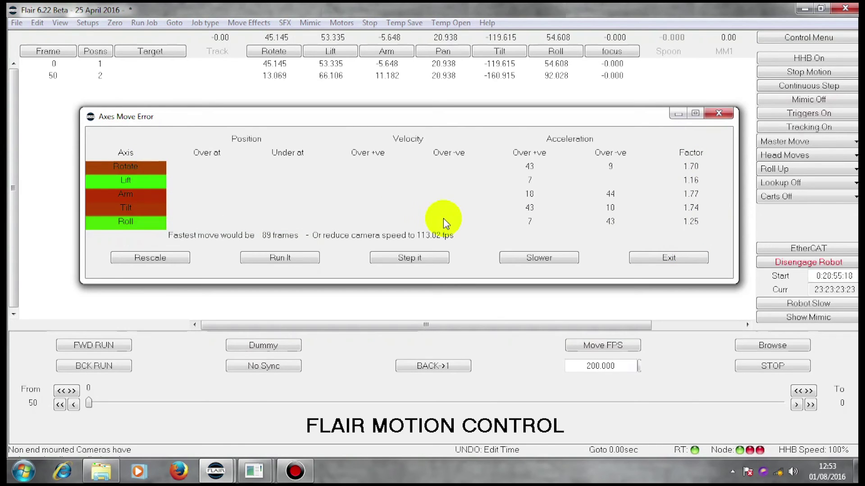
Close the error report and change the second waypoint's frame from 50 to 70.
left_click(670, 257)
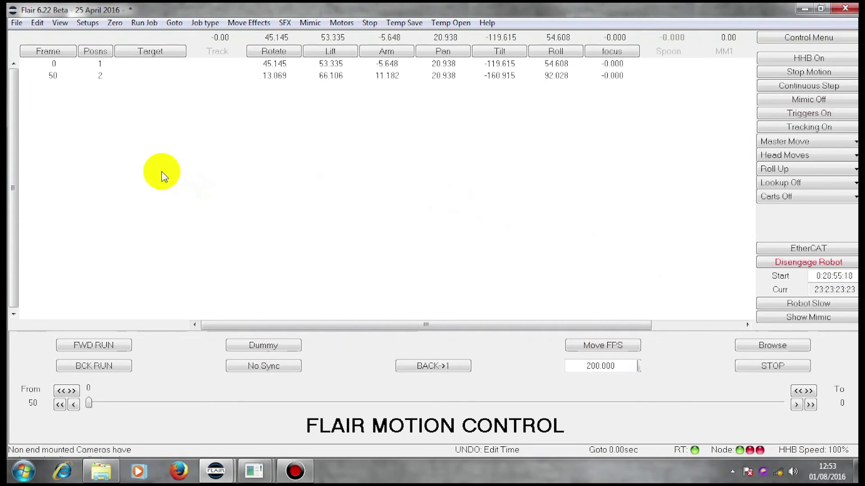
double_click(53, 80)
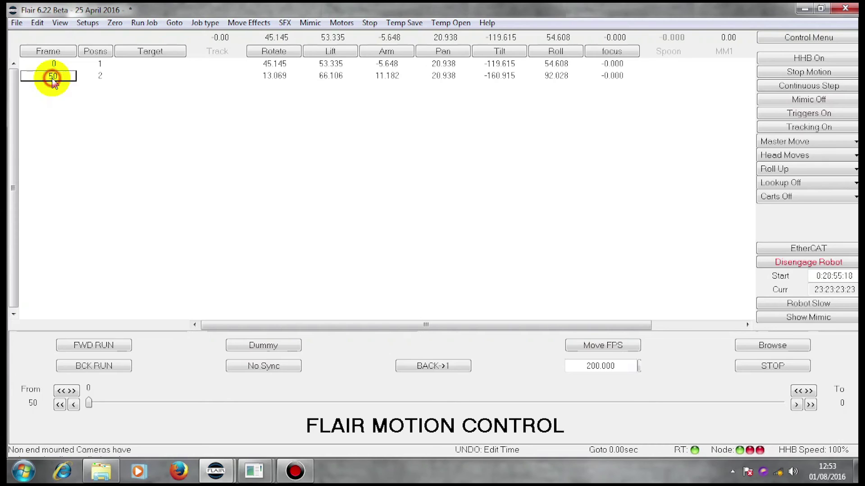
key("BackSpace")
key("BackSpace")
type("70")
Try a fast forward run of the 70-frame move, raising the axes error report again.
left_click(813, 304)
left_click(95, 344)
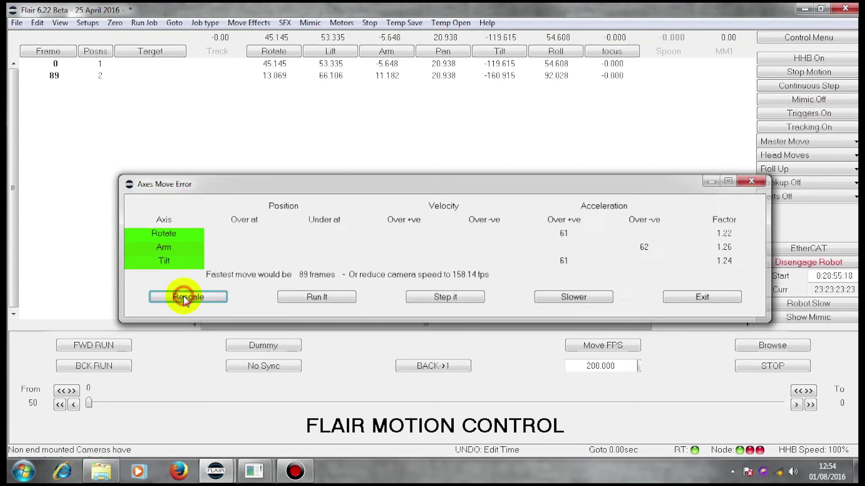
Rescale the move so the second waypoint lands at frame 89.
left_click(184, 298)
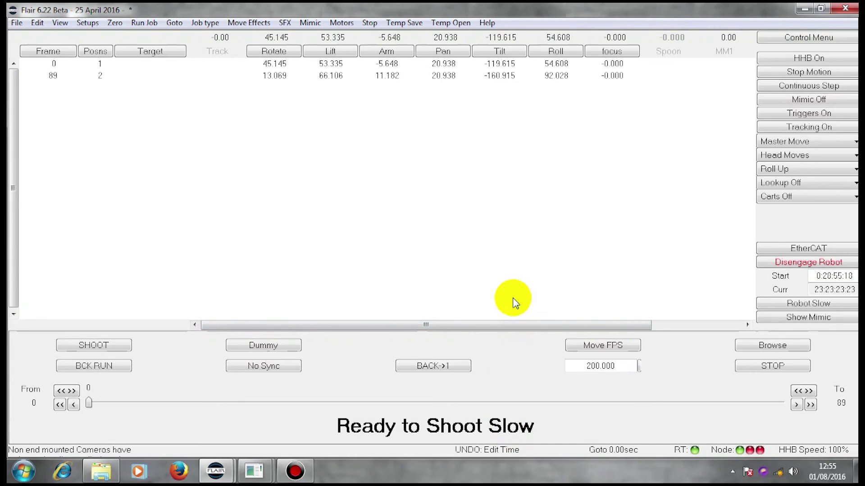
Cancel the slow shoot, switch to Robot Fast, and shoot the 89-frame move forward at speed.
left_click(770, 367)
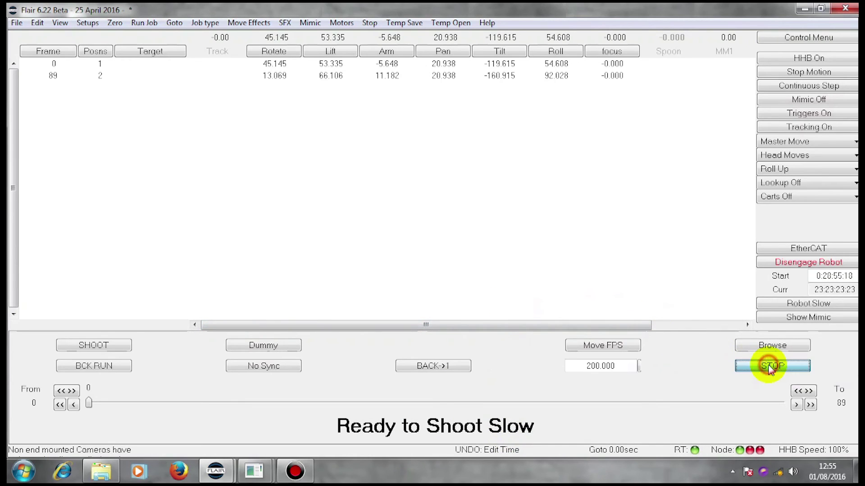
left_click(800, 302)
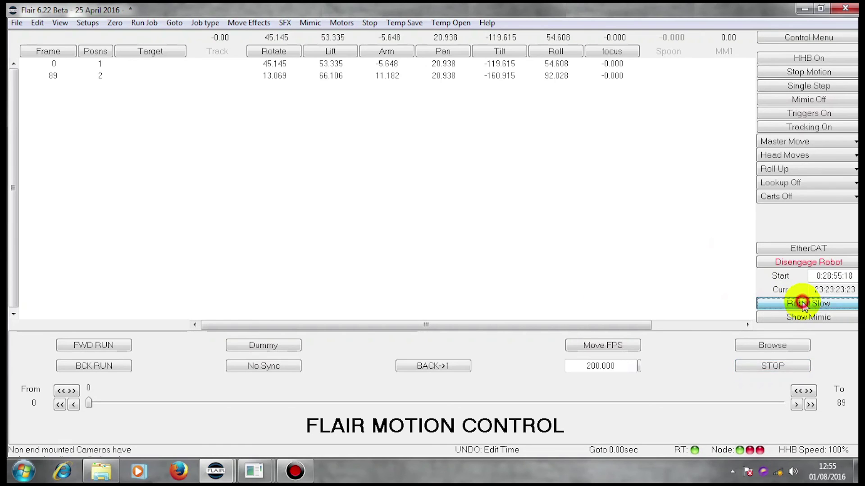
left_click(94, 347)
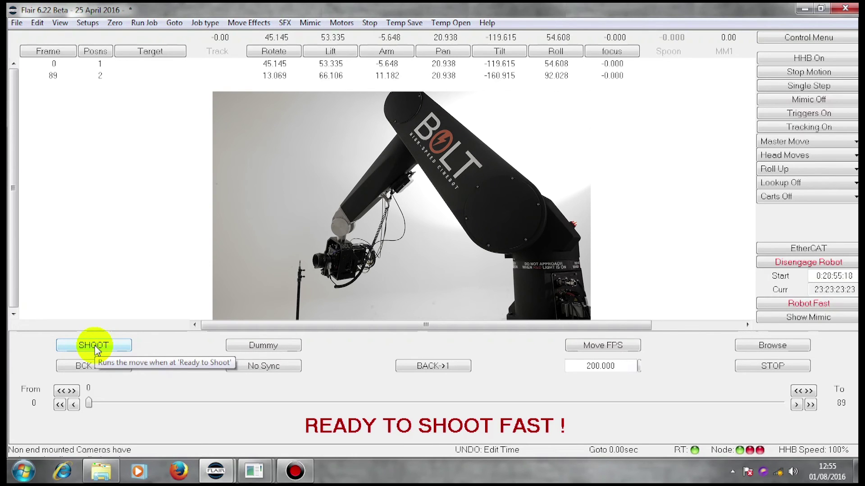
left_click(94, 345)
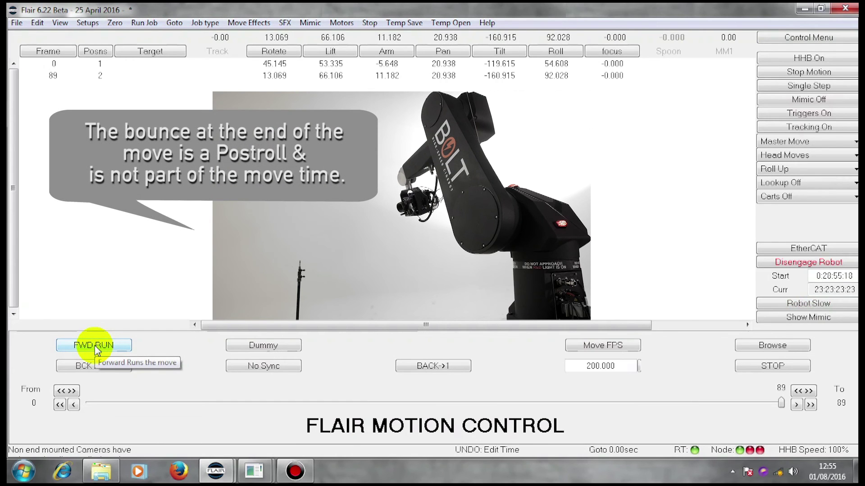
left_click(94, 347)
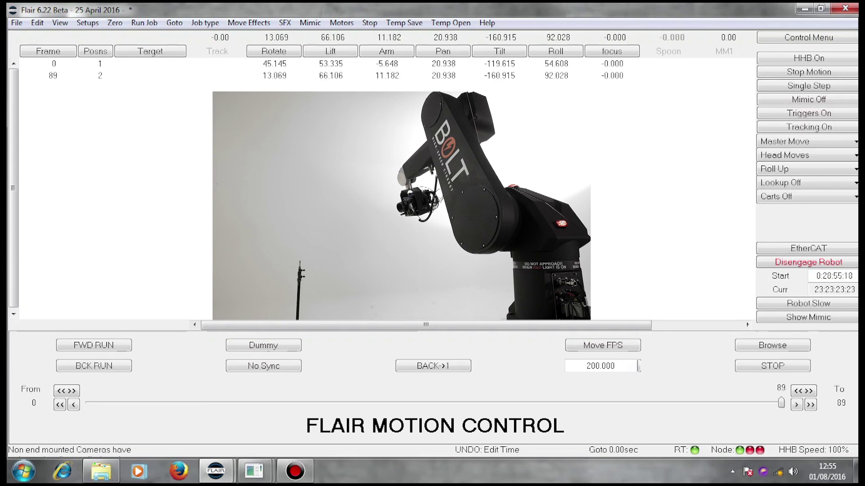
Use Goto Home to return the Bolt arm to Rotate 0, Lift 60, Arm -30, Tilt -120.
left_click(175, 25)
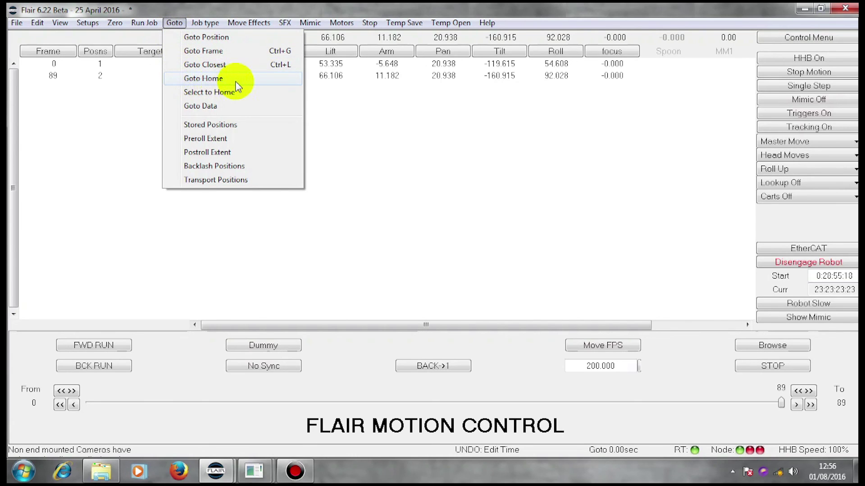
left_click(235, 81)
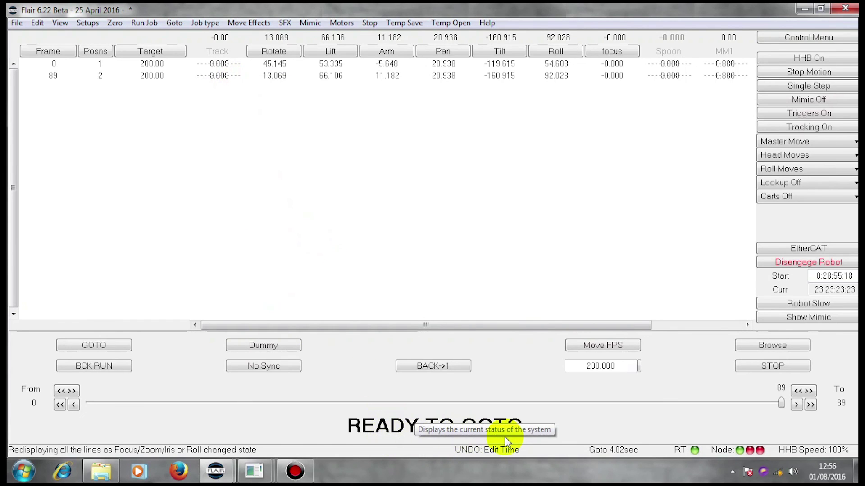
left_click(96, 346)
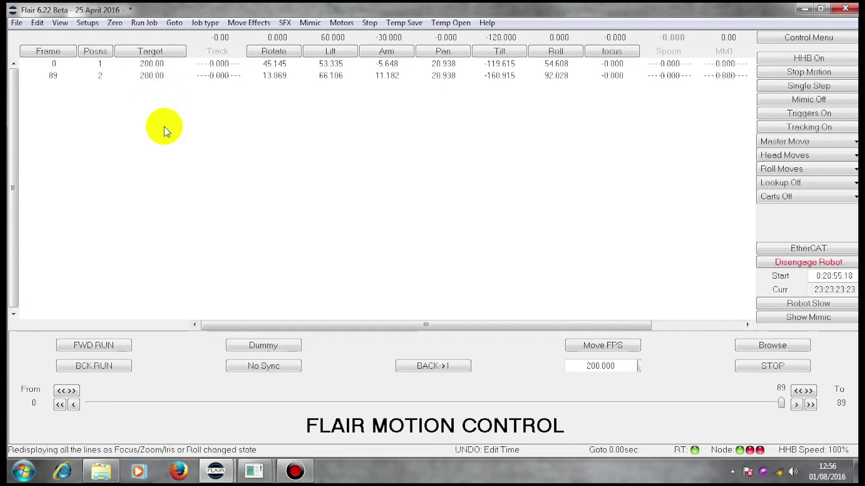
Save the two-waypoint job under the new name 'Test' as Test.job.
left_click(17, 23)
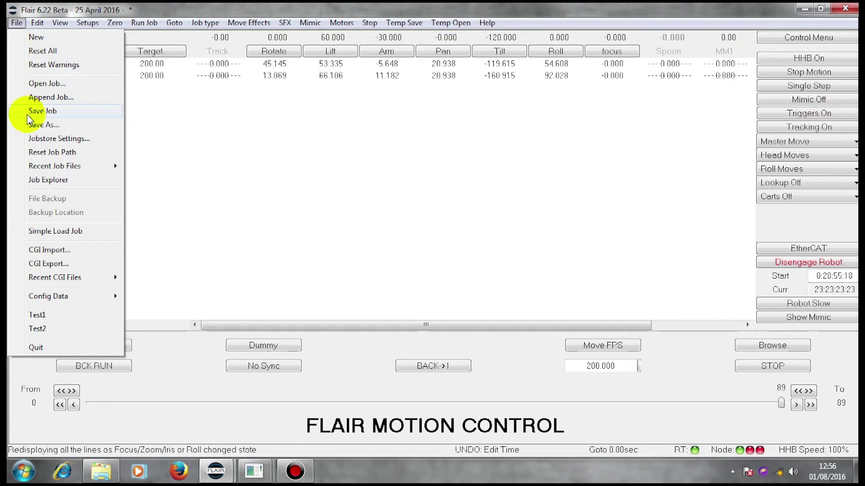
left_click(42, 125)
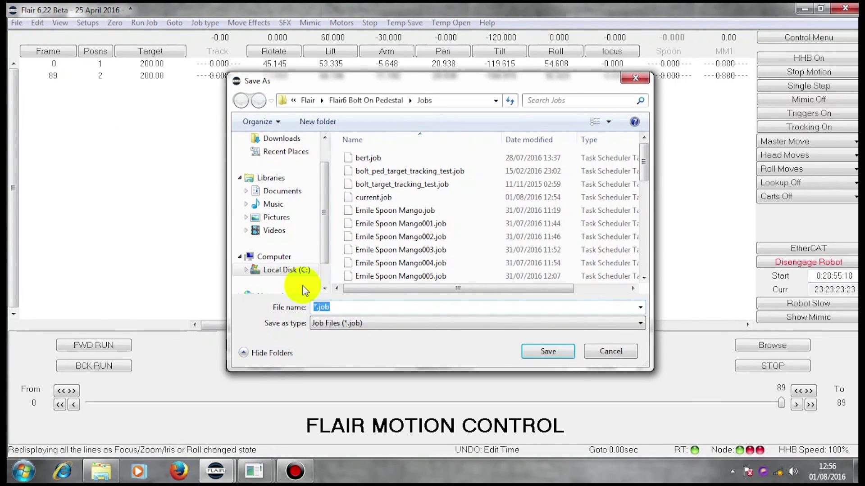
left_click(332, 308)
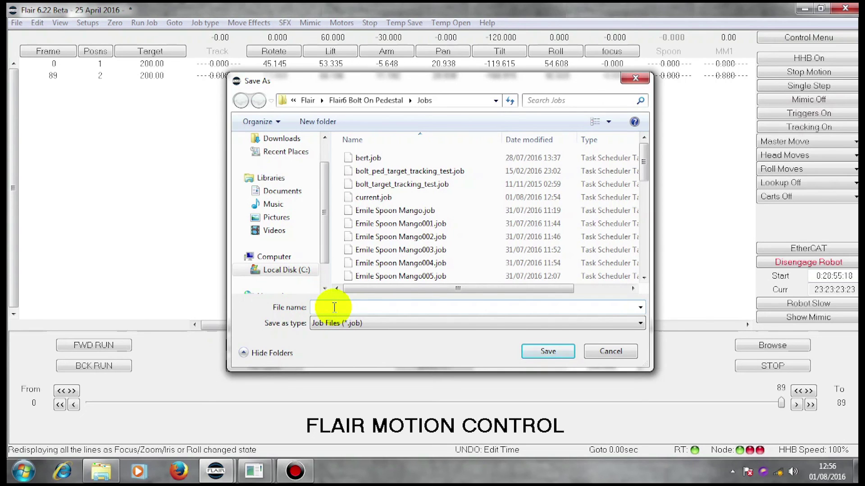
type("Test")
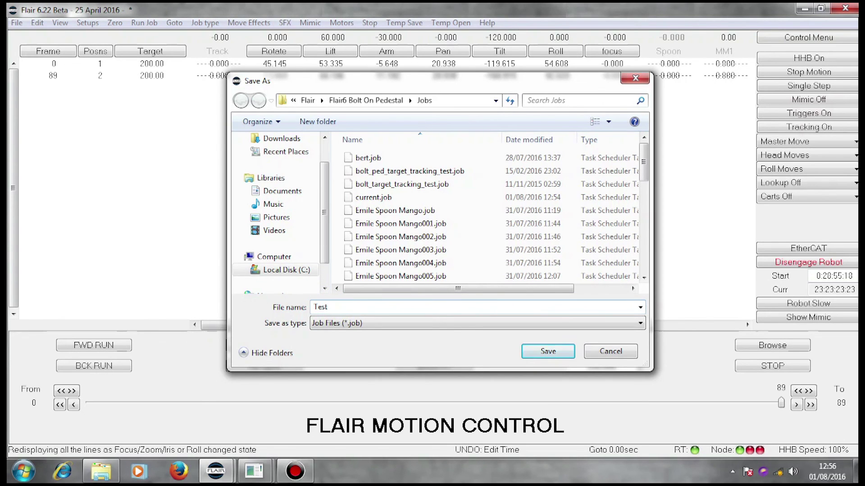
left_click(556, 354)
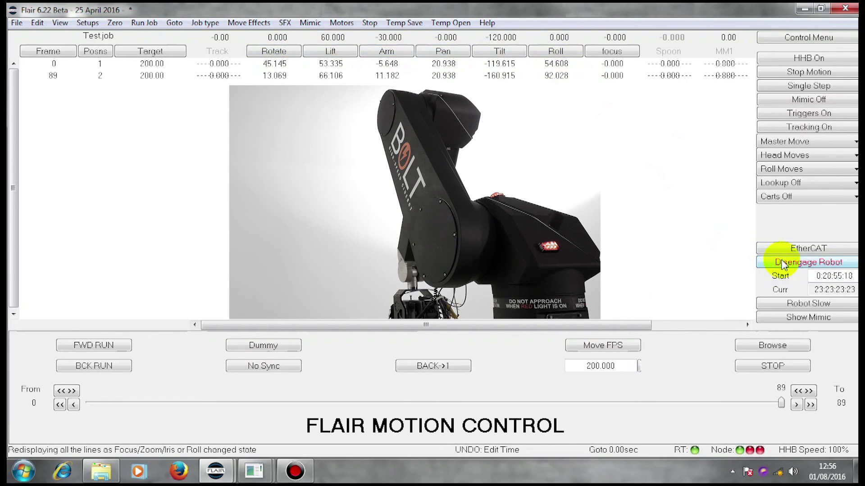
Disengage the Bolt robot and turn off the focus axis column.
left_click(804, 266)
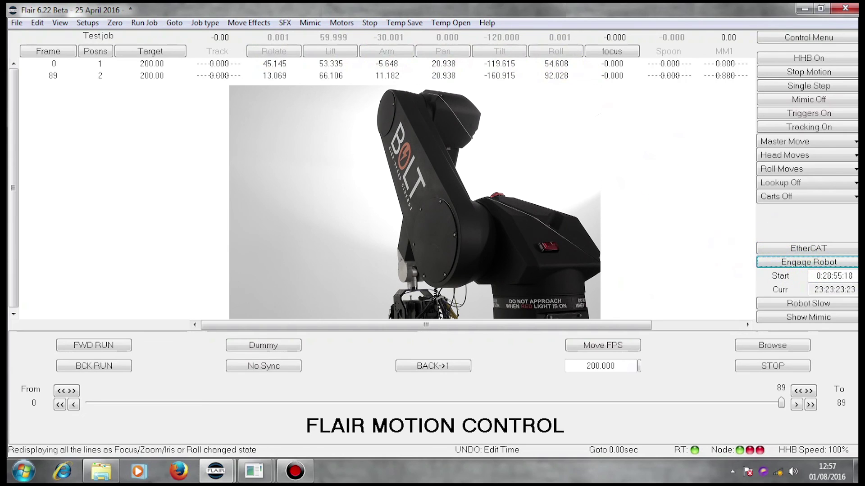
left_click(617, 56)
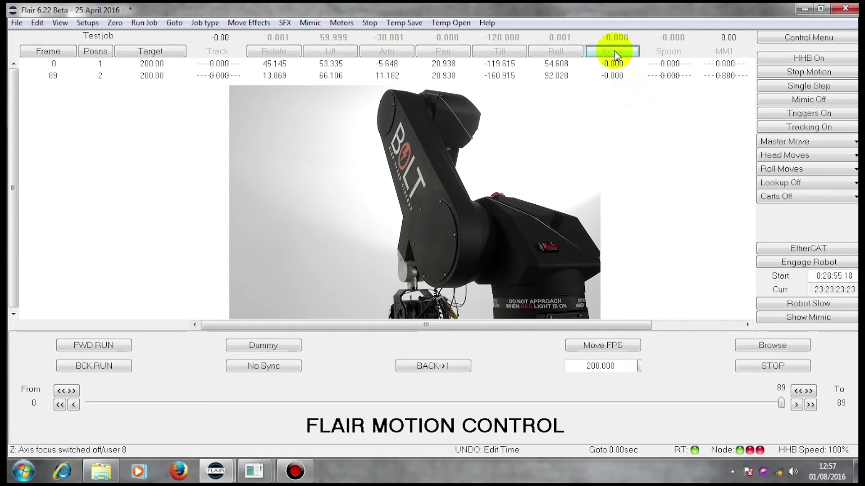